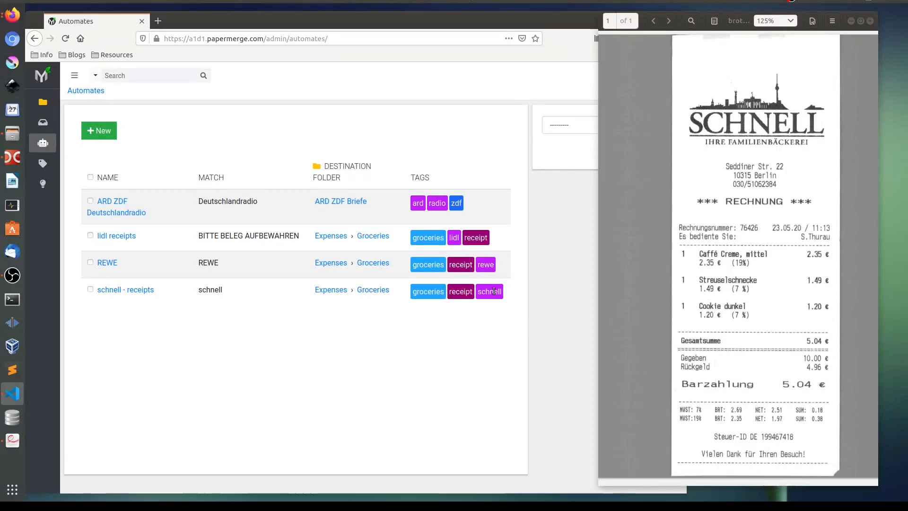
pyautogui.click(140, 300)
pyautogui.click(142, 291)
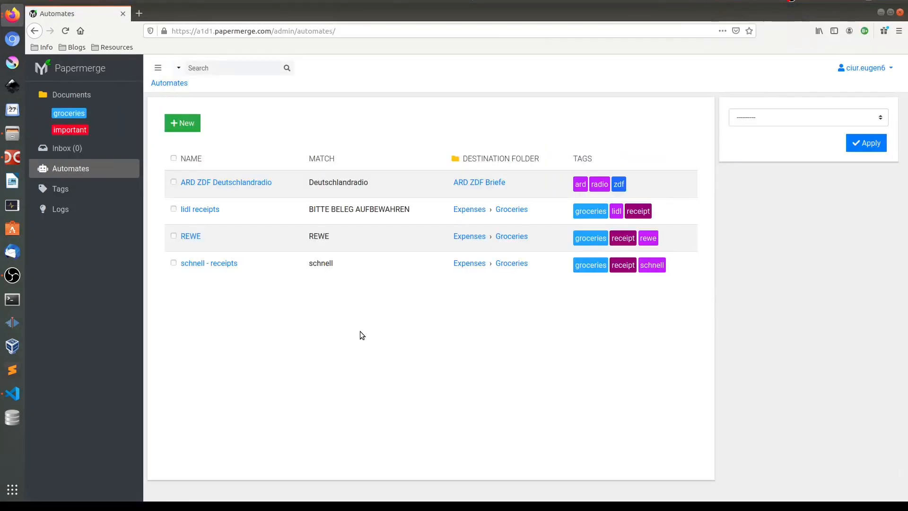
# Upload brother_004026.pdf and brother_004027.pdf from the schnell scans folder into the Papermerge inbox and reload the page.
pyautogui.click(62, 149)
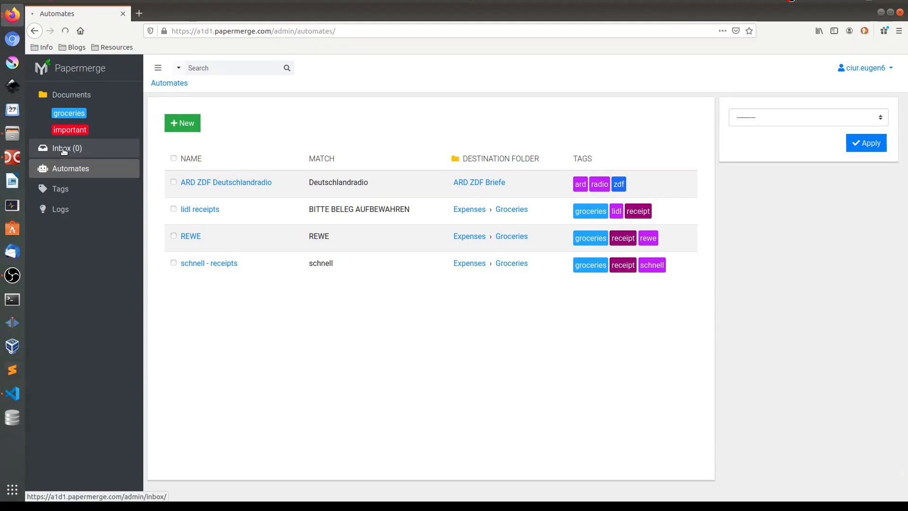
pyautogui.hotkey('alt', 'Tab')
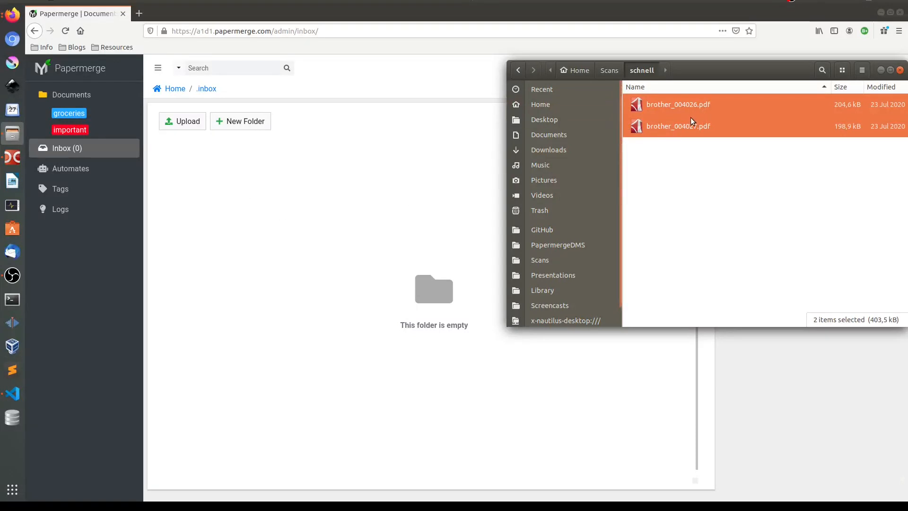
pyautogui.moveTo(691, 117); pyautogui.dragTo(235, 187)
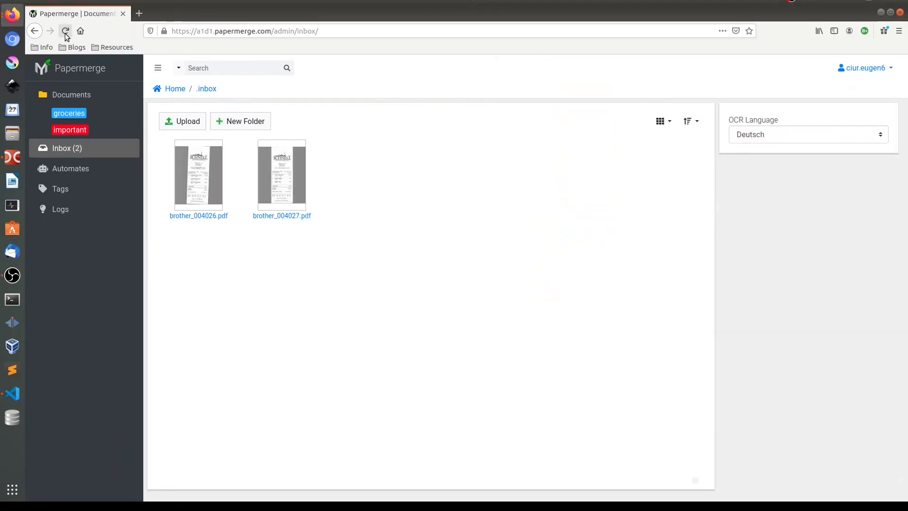
pyautogui.click(66, 32)
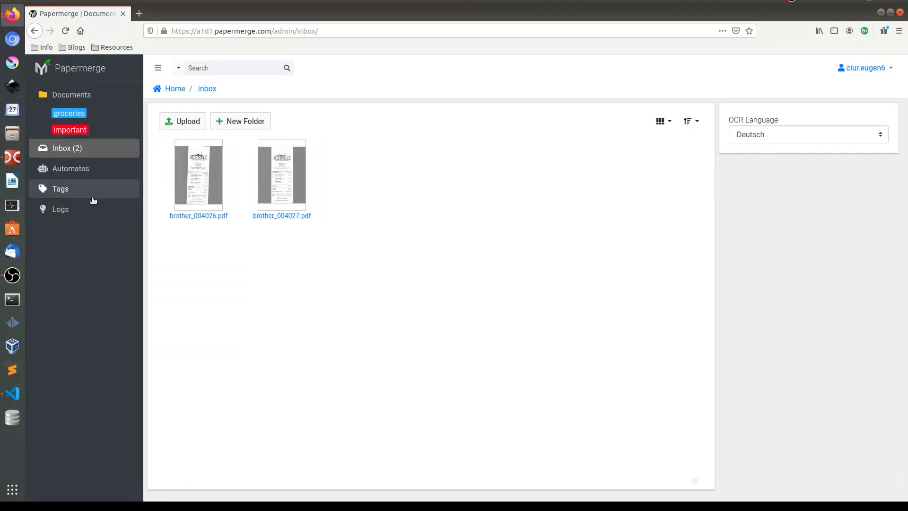
# Examine the logged automate runs for brother_004026.pdf and brother_004027.pdf, comparing the recognized shop name and the match summary.
pyautogui.click(60, 212)
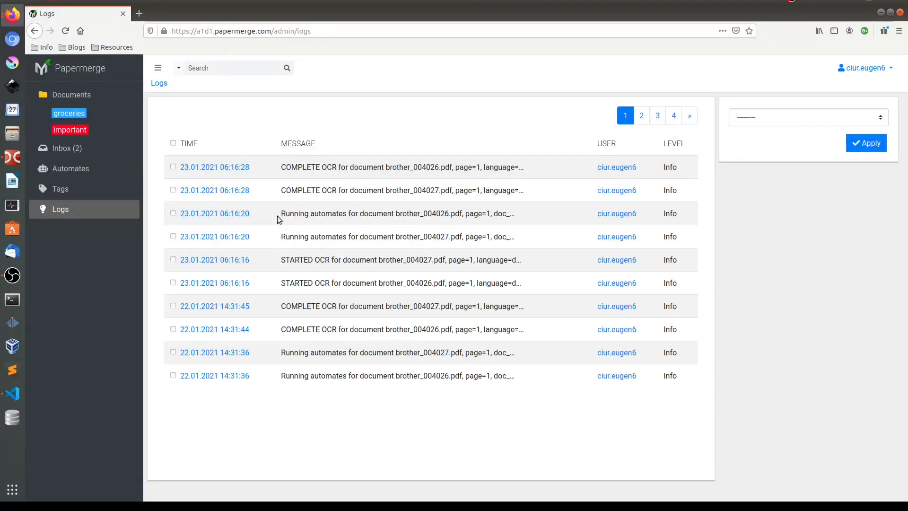
pyautogui.moveTo(281, 214); pyautogui.dragTo(443, 216)
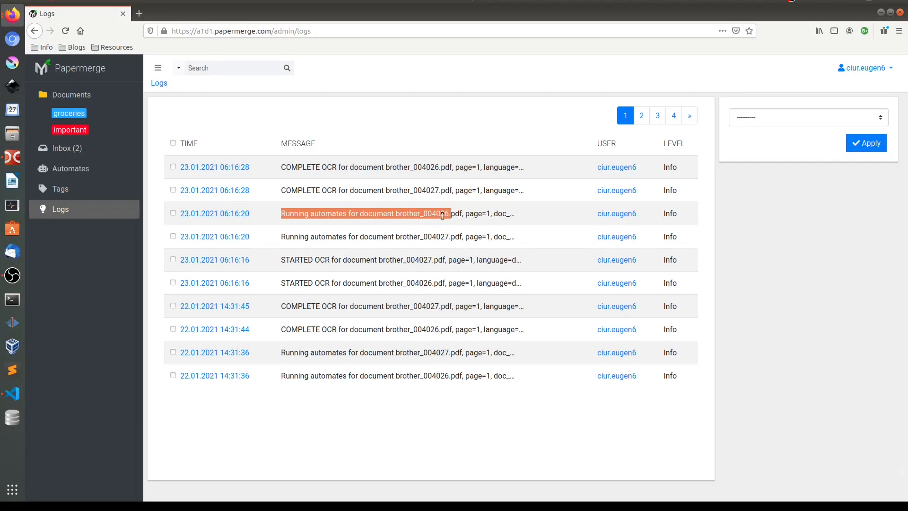
pyautogui.click(235, 213)
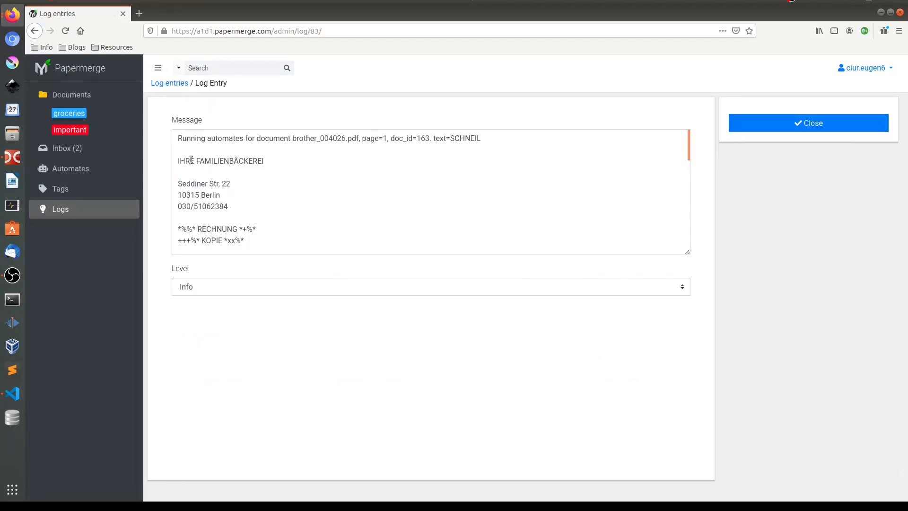
pyautogui.moveTo(177, 136); pyautogui.dragTo(265, 229)
pyautogui.scroll(-15, 268, 197)
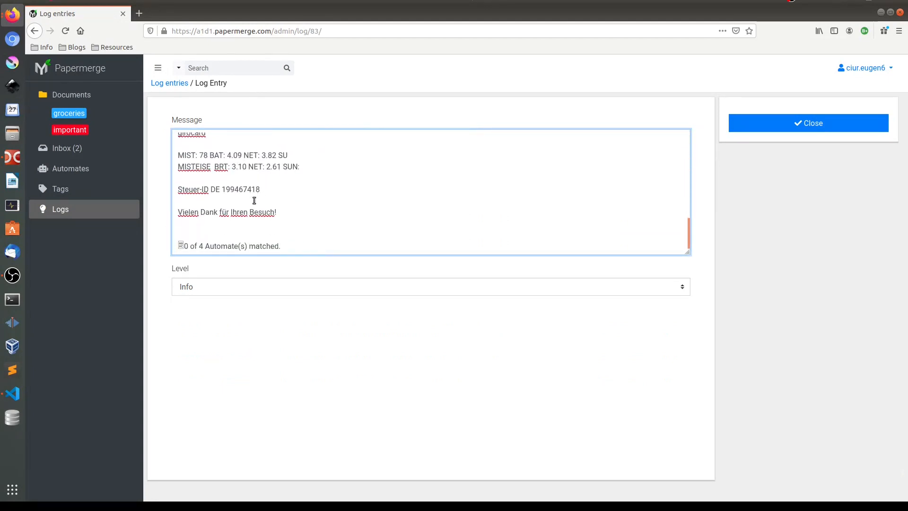
pyautogui.moveTo(185, 247); pyautogui.dragTo(282, 250)
pyautogui.moveTo(689, 234); pyautogui.dragTo(690, 136)
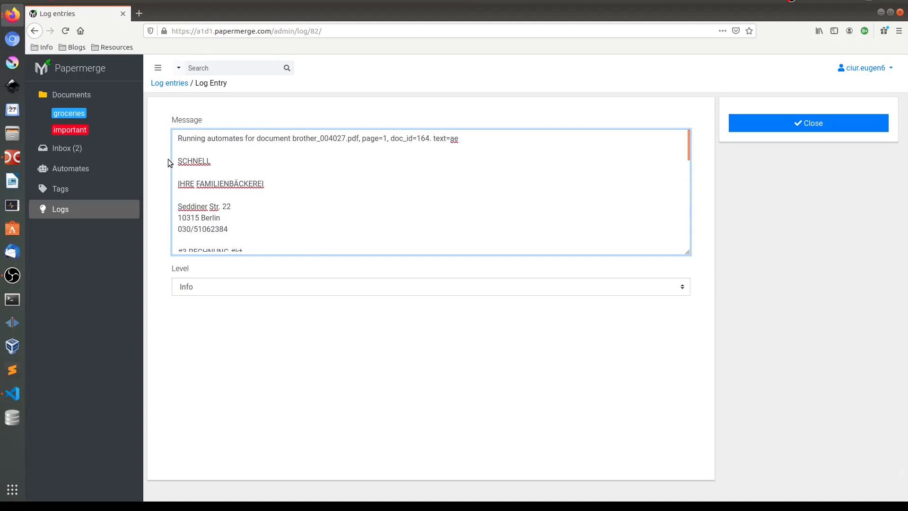
pyautogui.moveTo(178, 162); pyautogui.dragTo(212, 164)
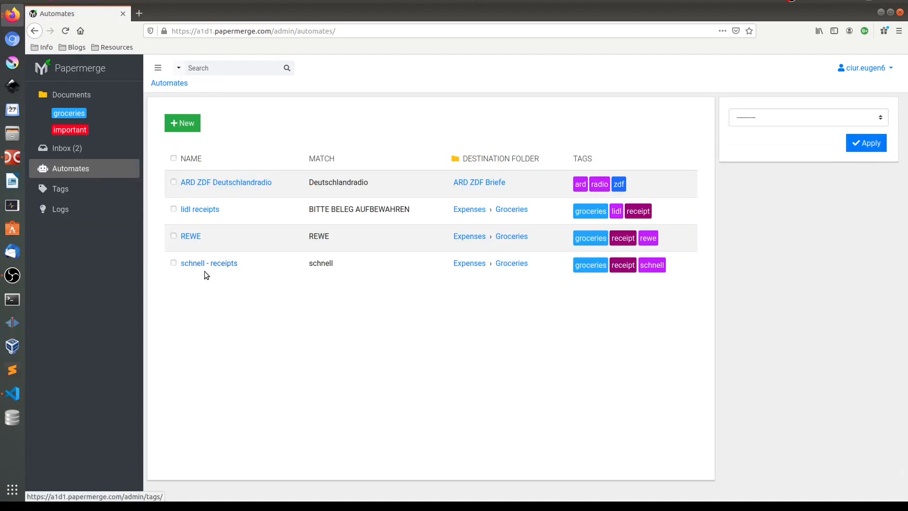
# Review and resubmit the schnell - receipts automate, and run it with Run selected automates.
pyautogui.click(194, 267)
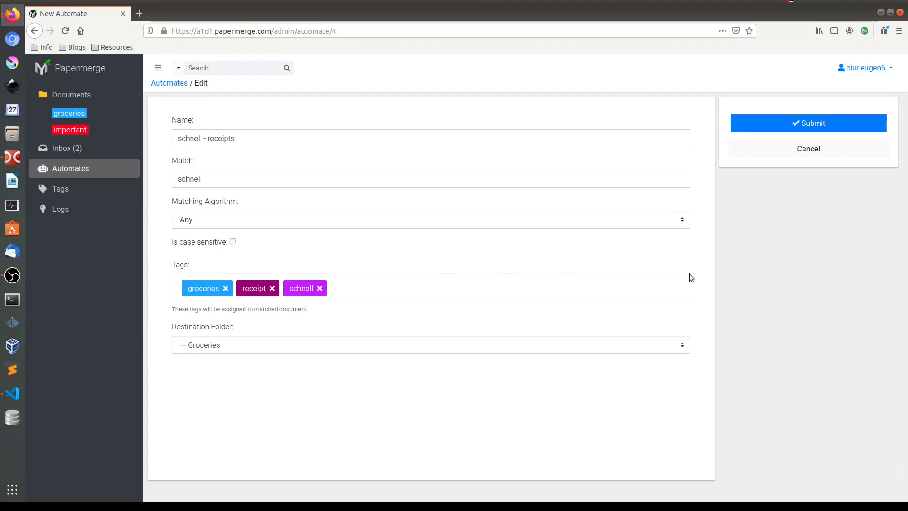
pyautogui.click(801, 122)
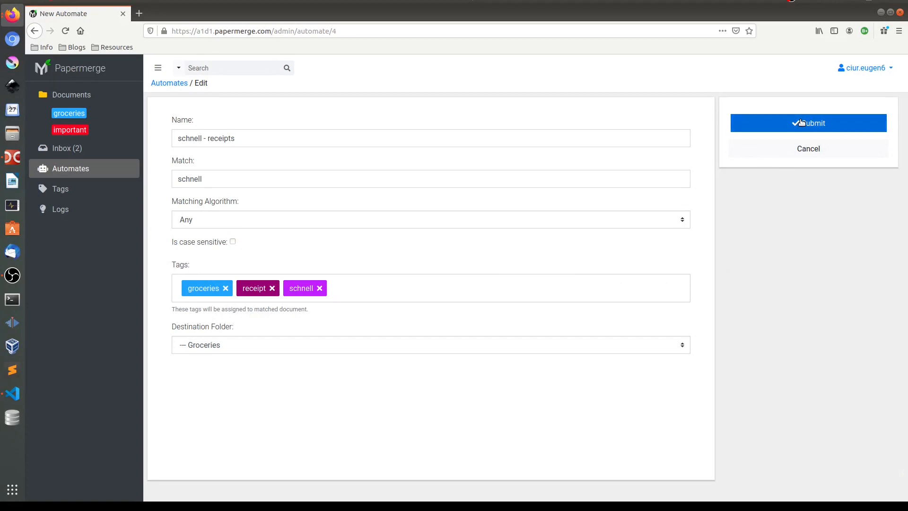
pyautogui.click(801, 122)
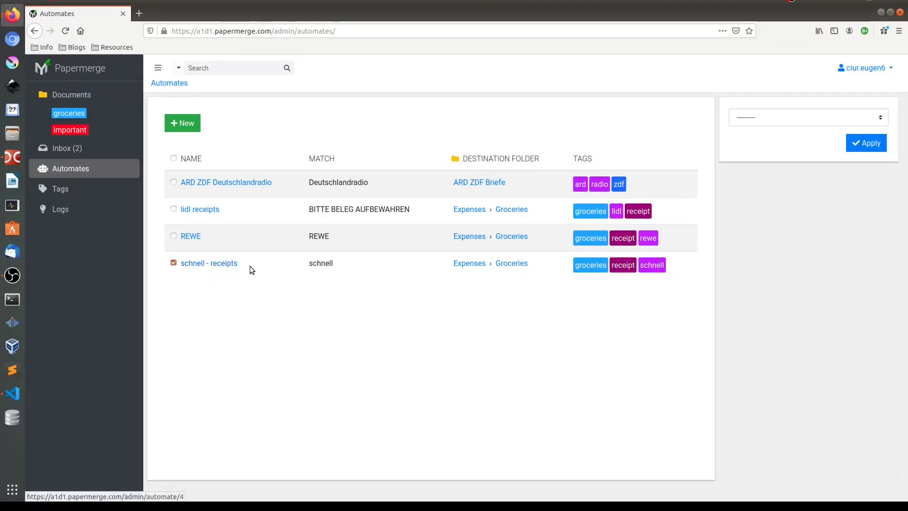
pyautogui.click(762, 122)
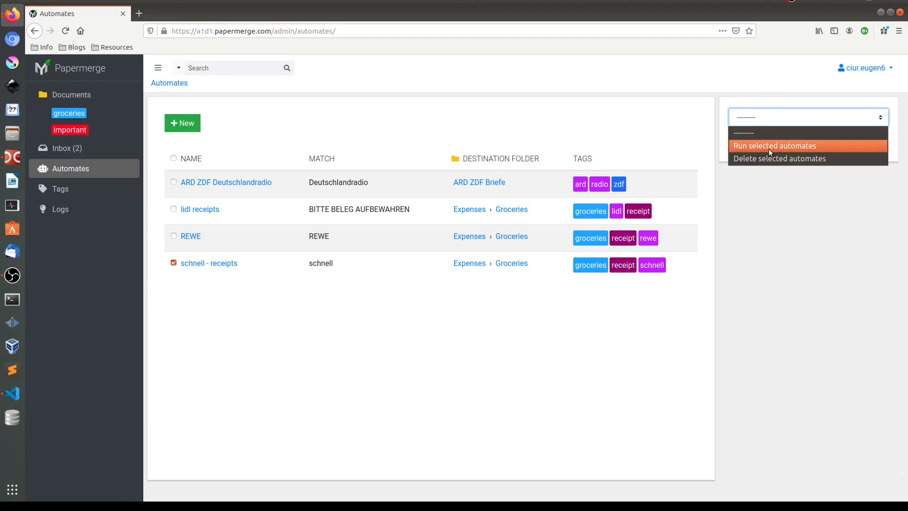
pyautogui.click(804, 146)
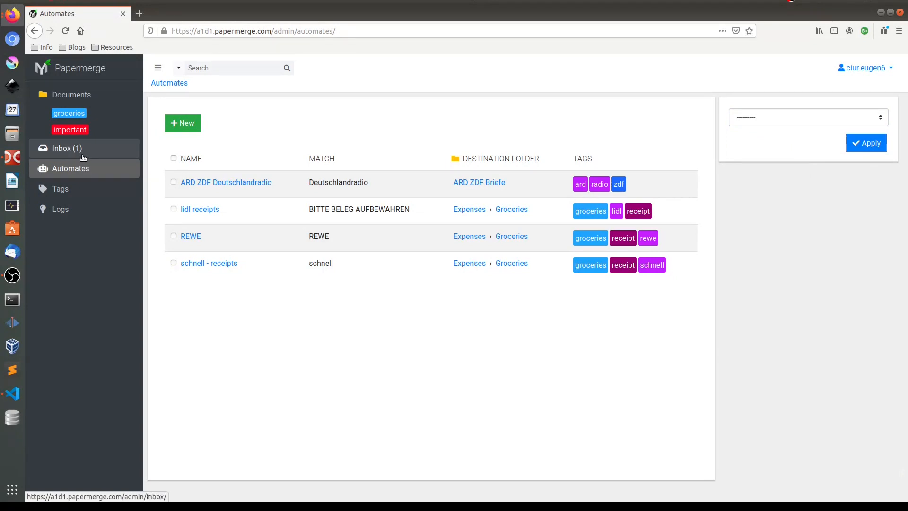
# Check the inbox and the Expenses > Groceries folder to see which receipts were moved and tagged.
pyautogui.click(82, 157)
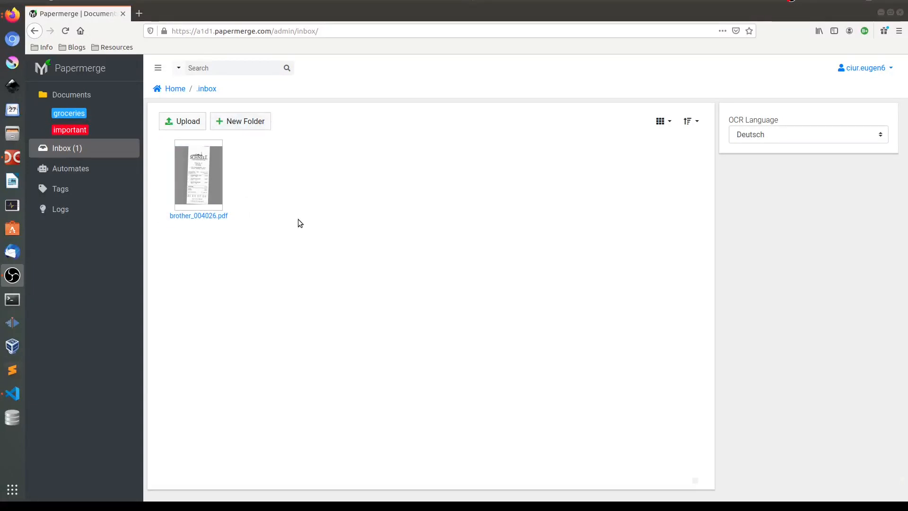
pyautogui.click(103, 98)
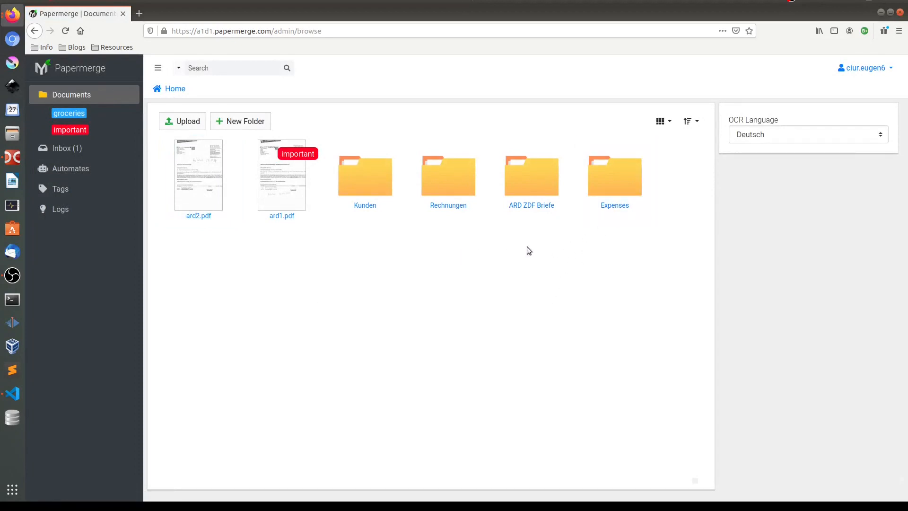
pyautogui.click(617, 206)
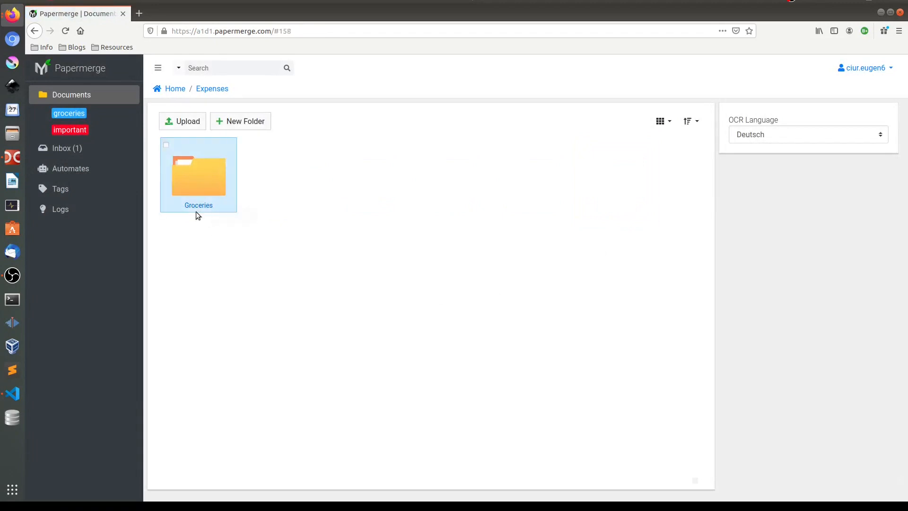
pyautogui.click(196, 211)
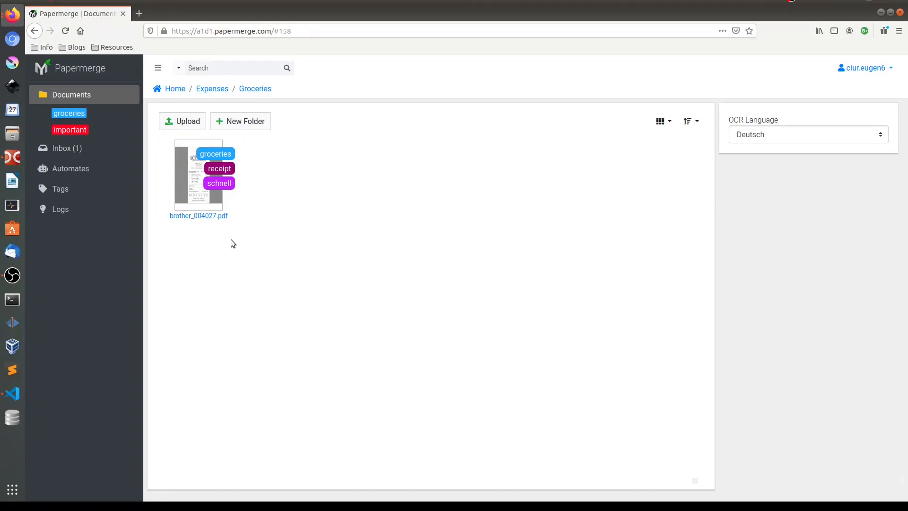
# Examine the automate run log for brother_004026.pdf from the inbox, checking its match summary and the recognized shop name.
pyautogui.click(97, 149)
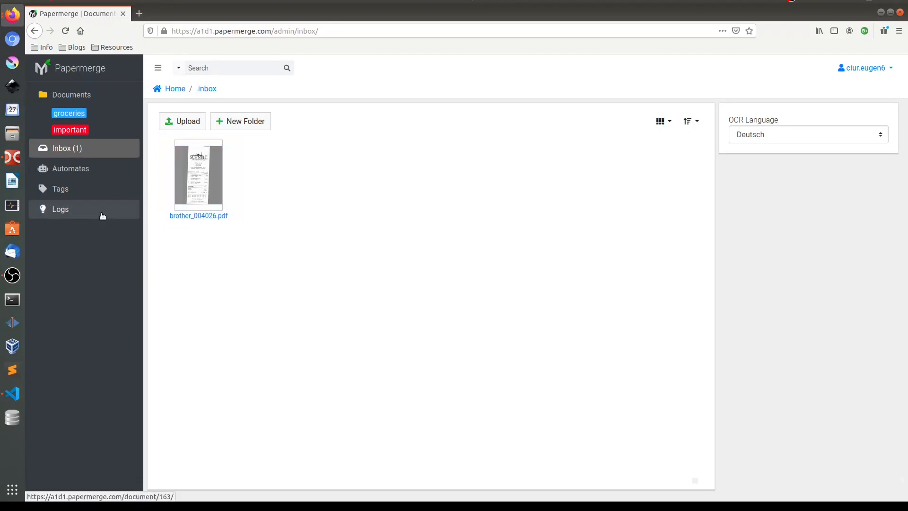
pyautogui.click(66, 214)
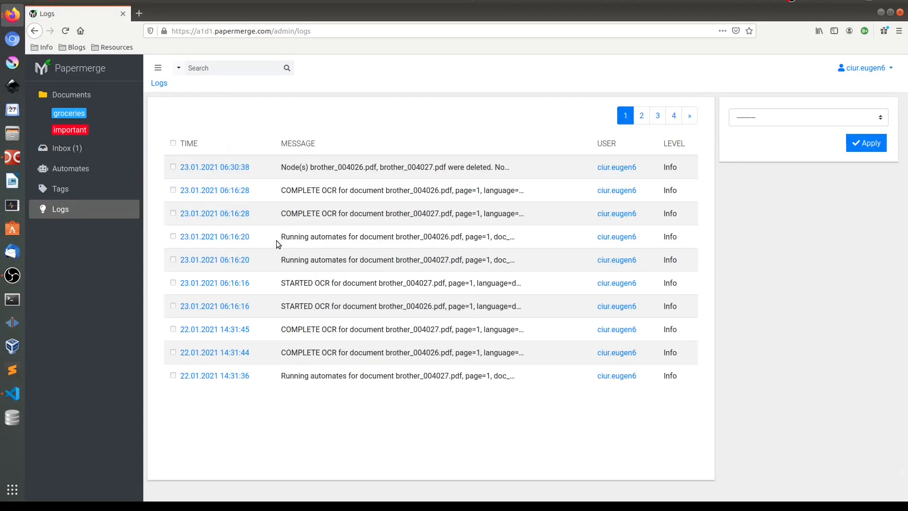
pyautogui.moveTo(281, 238); pyautogui.dragTo(449, 237)
pyautogui.click(435, 238)
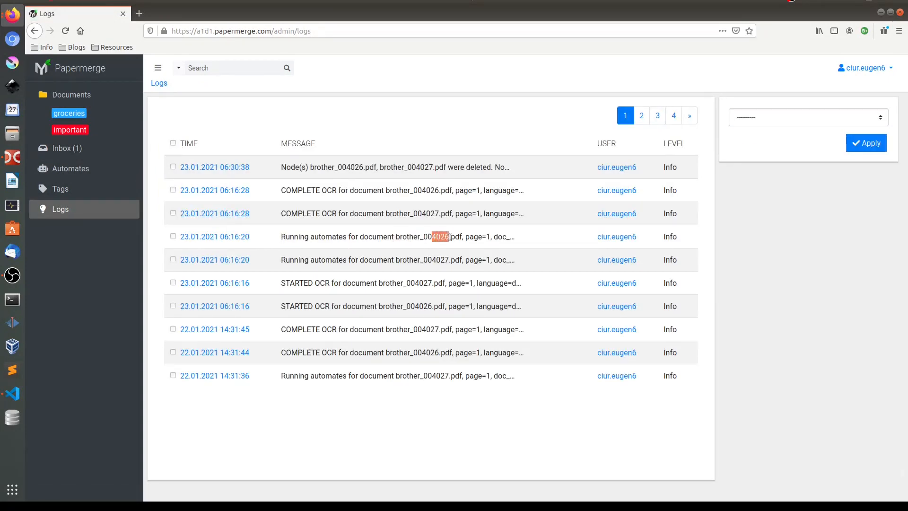
pyautogui.click(241, 239)
pyautogui.moveTo(688, 146); pyautogui.dragTo(696, 245)
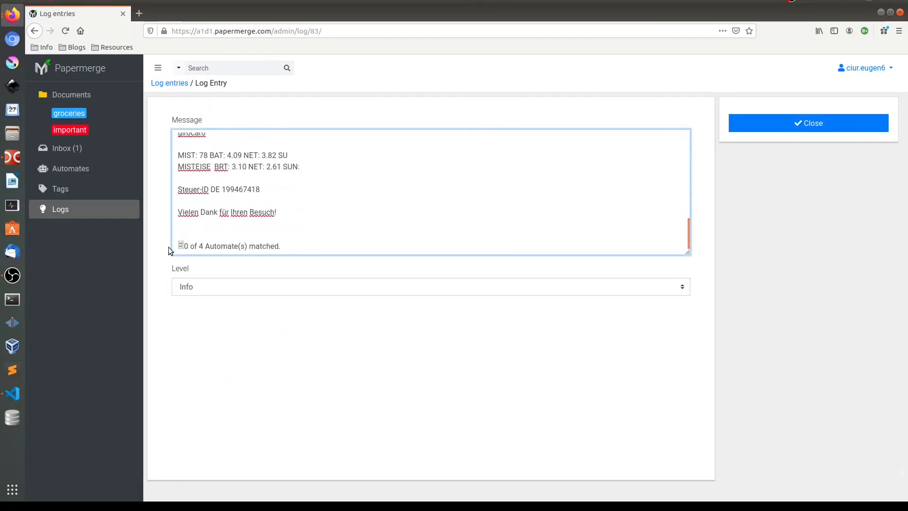
pyautogui.moveTo(189, 246); pyautogui.dragTo(279, 246)
pyautogui.scroll(10, 408, 182)
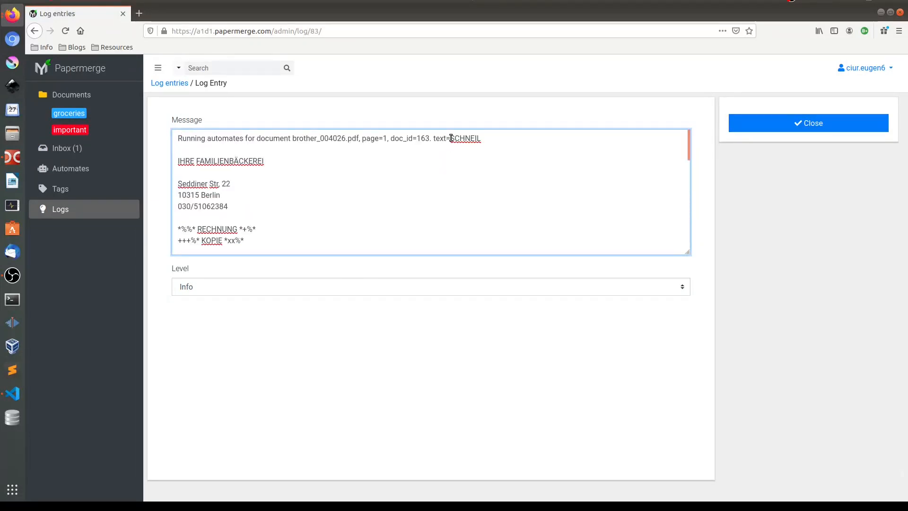
pyautogui.moveTo(450, 138); pyautogui.dragTo(480, 138)
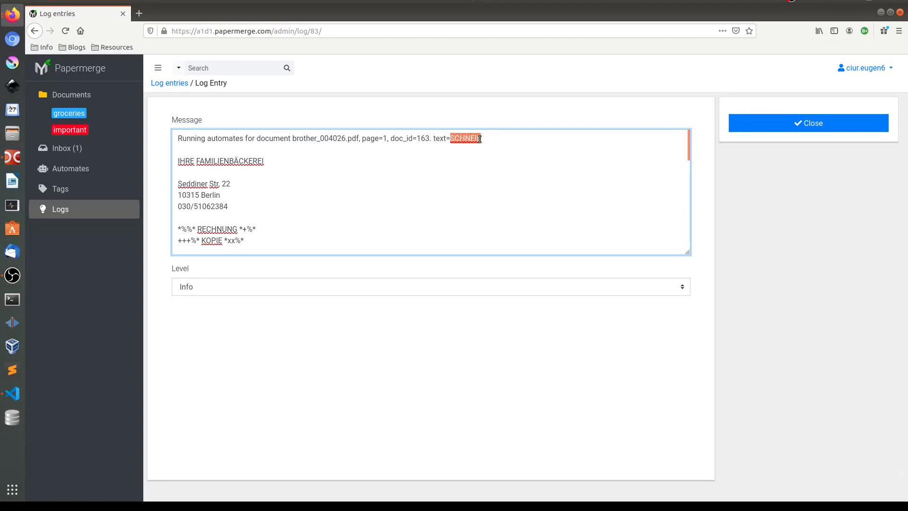
pyautogui.click(481, 149)
pyautogui.click(494, 140)
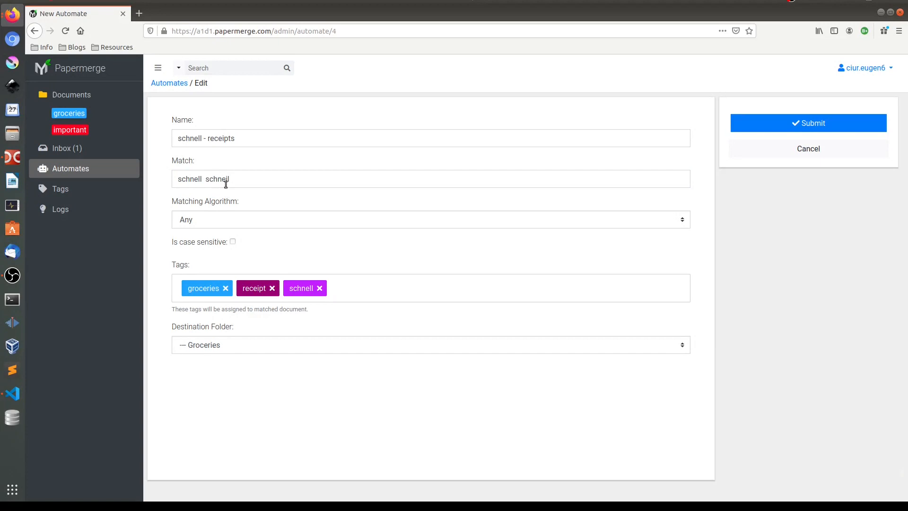
# Set the schnell - receipts automate to match "schnell schneil" with the Any algorithm and submit it.
pyautogui.click(232, 219)
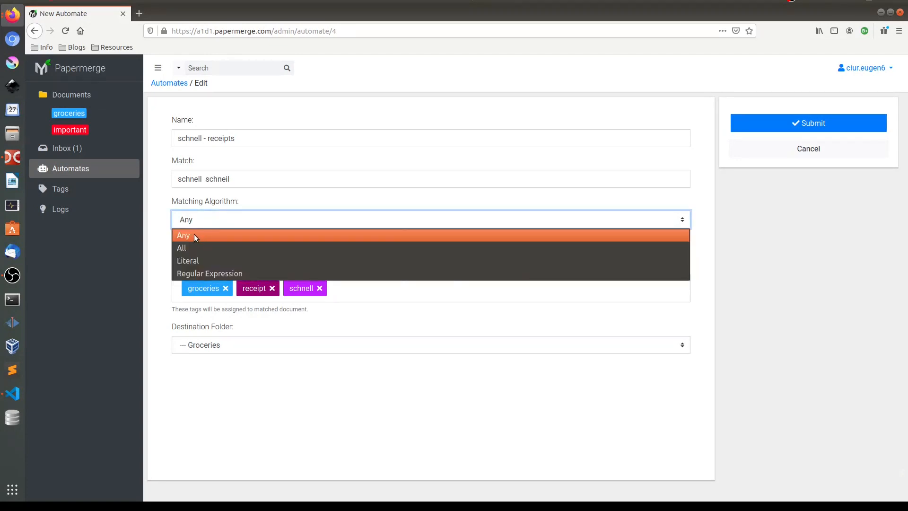
pyautogui.click(195, 236)
pyautogui.click(226, 194)
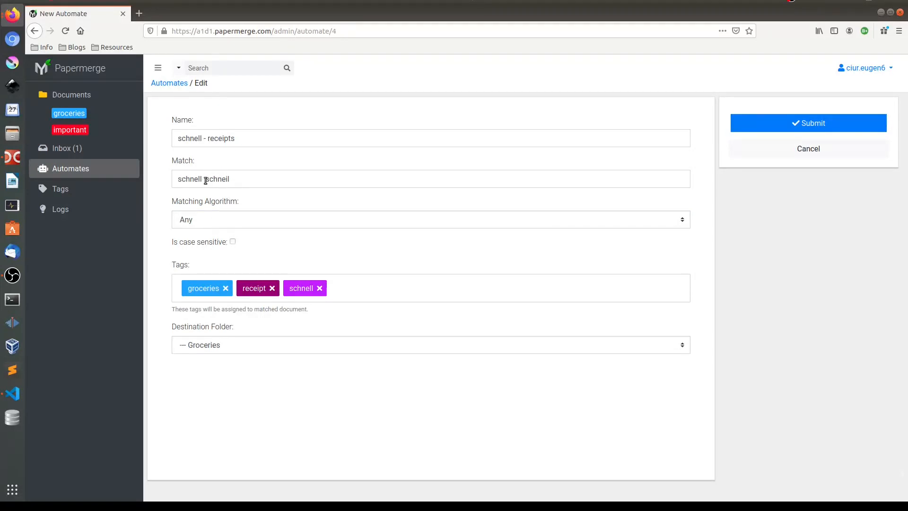
pyautogui.moveTo(205, 179); pyautogui.dragTo(230, 178)
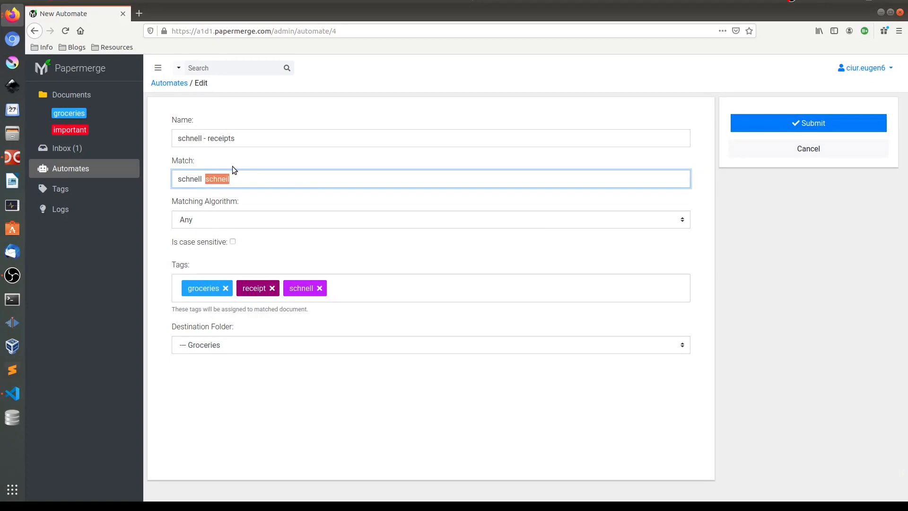
pyautogui.click(805, 122)
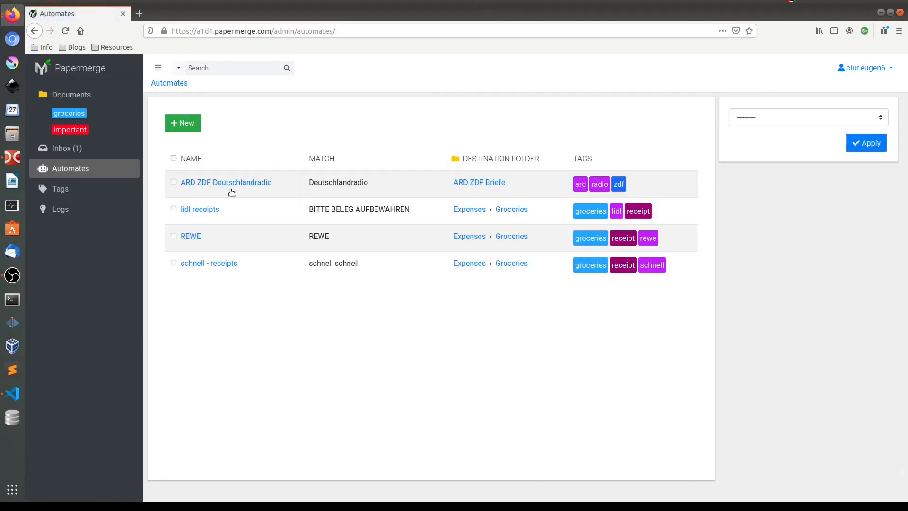
# Run the updated schnell - receipts automate with Run selected automates.
pyautogui.click(173, 263)
pyautogui.click(814, 116)
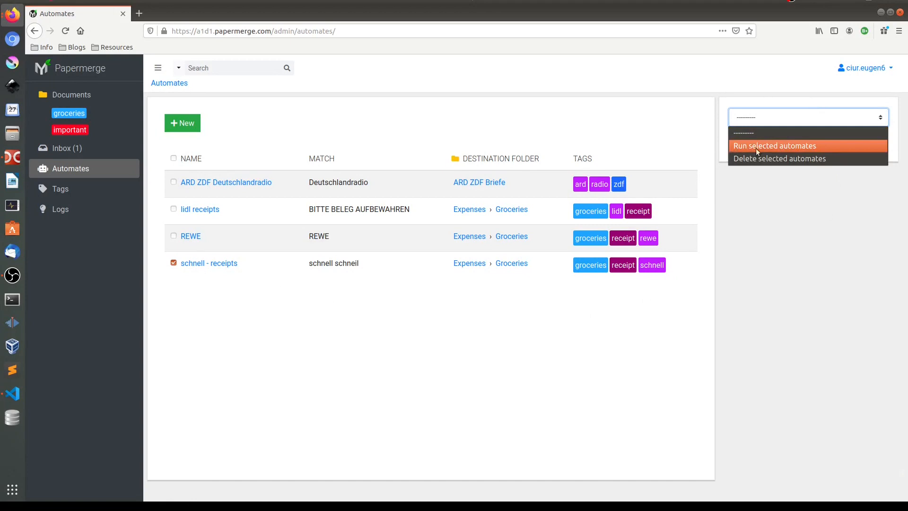
pyautogui.click(802, 146)
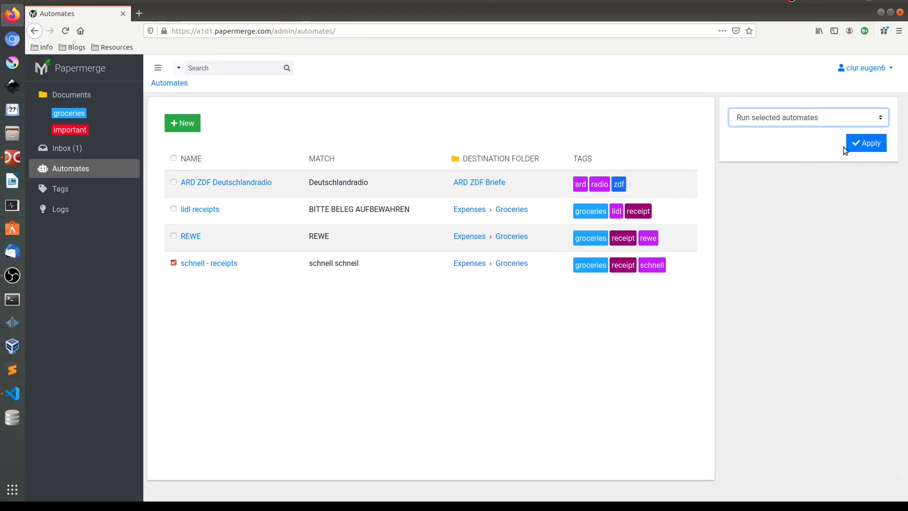
pyautogui.click(866, 143)
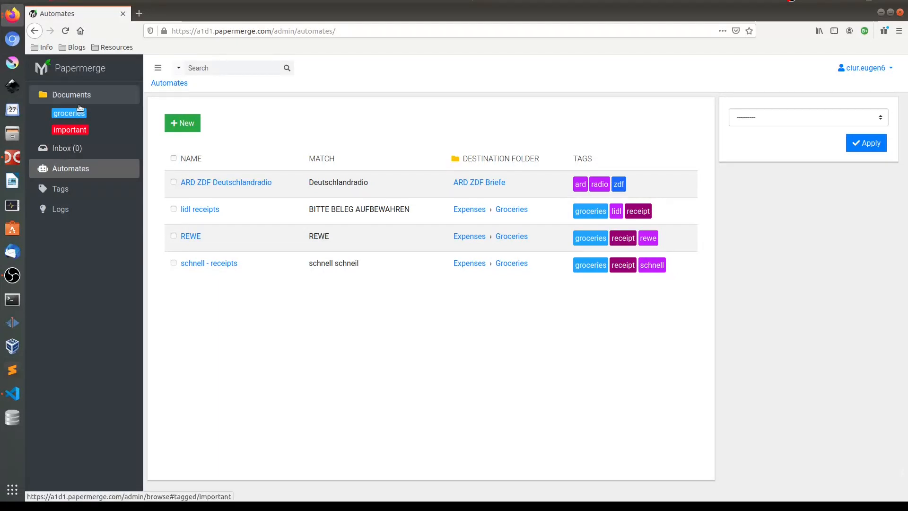
# Open Expenses > Groceries in Documents to check the filed receipts and their tags.
pyautogui.click(62, 96)
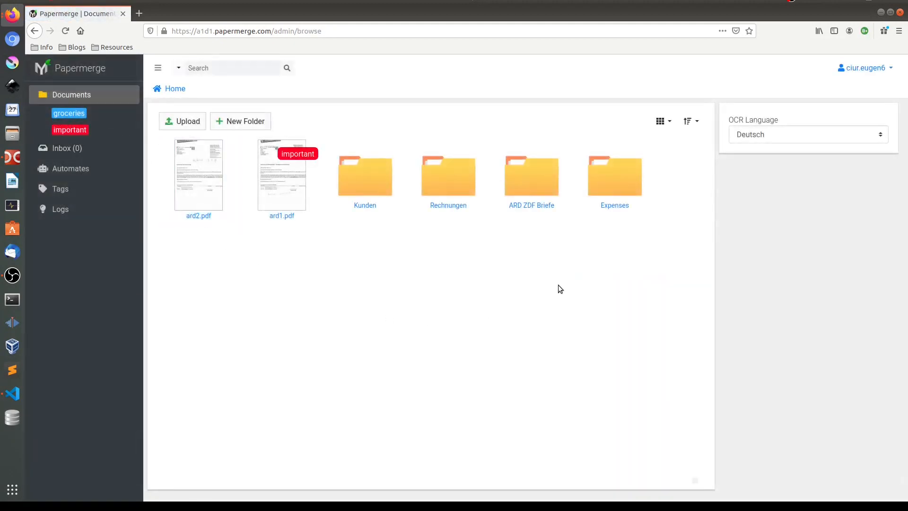
pyautogui.doubleClick(625, 208)
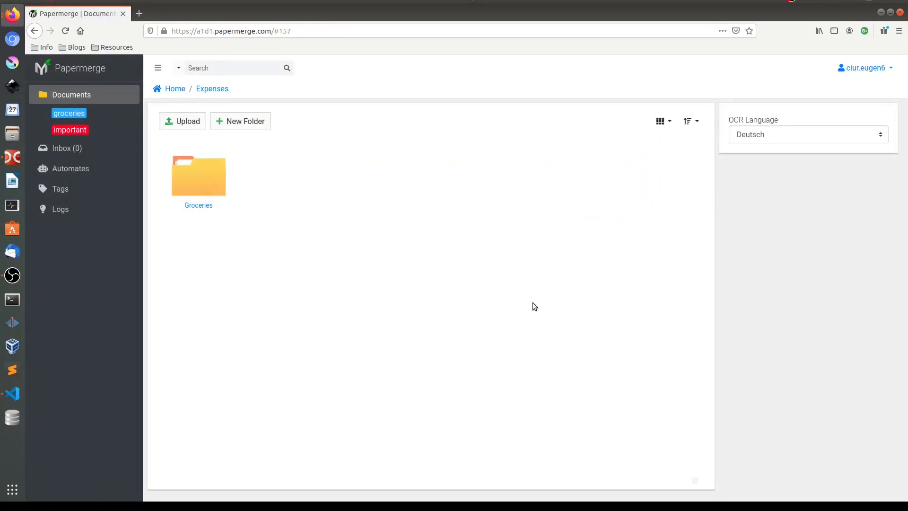
pyautogui.doubleClick(202, 208)
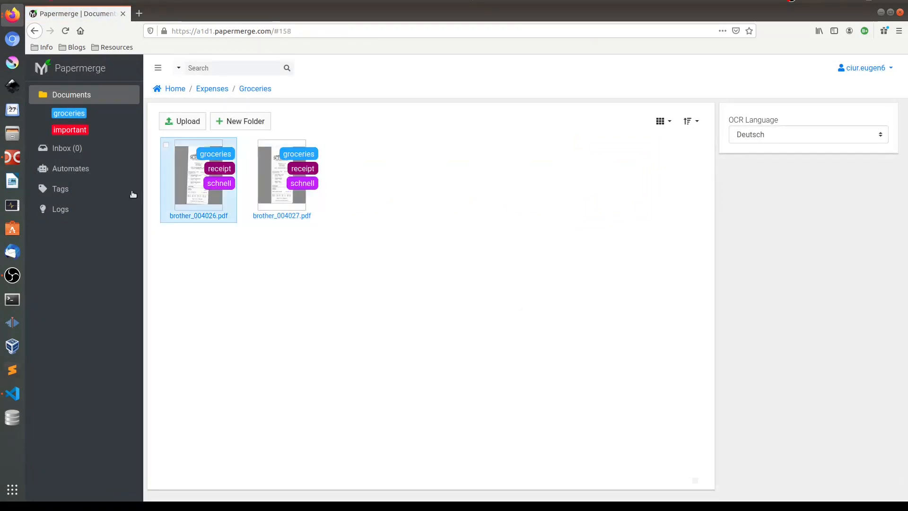